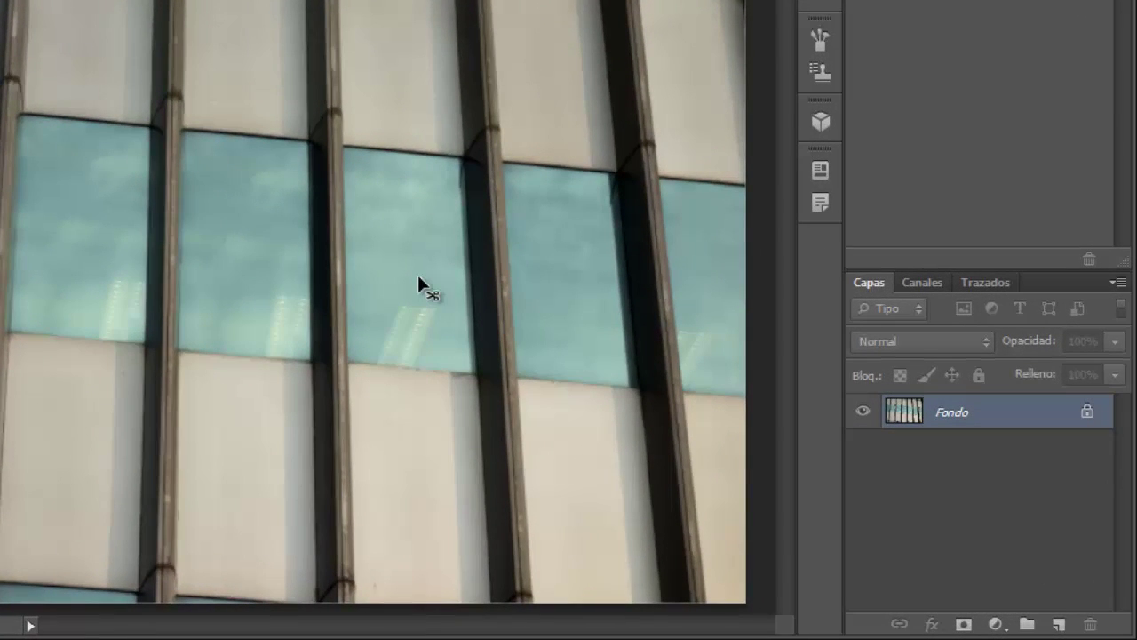
Step: Select one window pane and add a Hue/Saturation (Tono/saturación) adjustment layer for it
{"action": "left_click", "coordinate": [417, 274]}
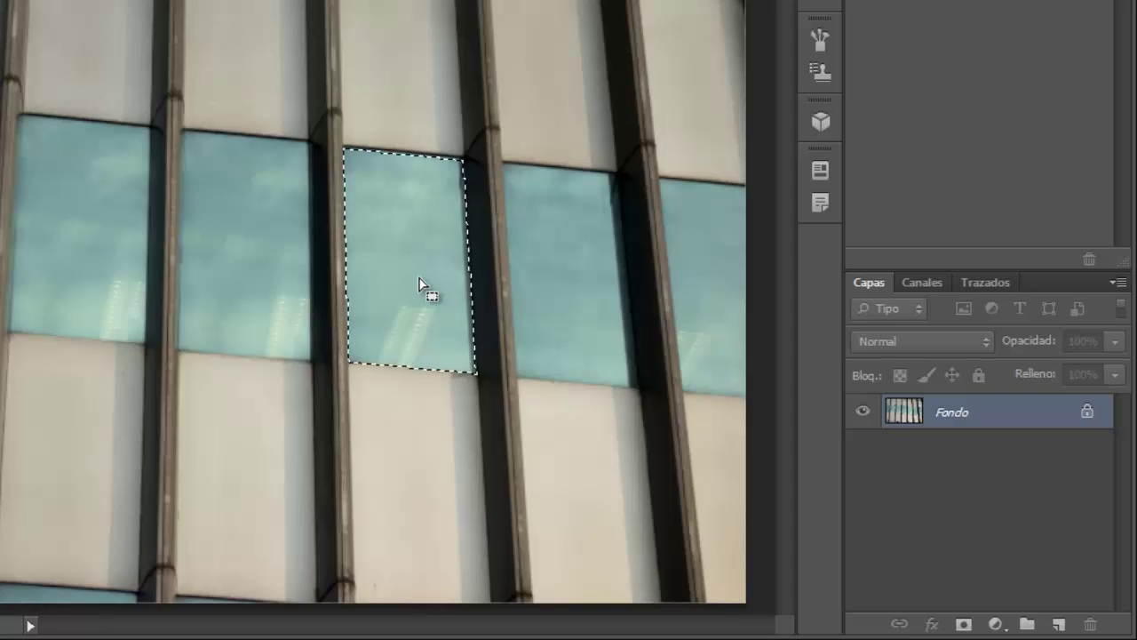
{"action": "left_click", "coordinate": [995, 625]}
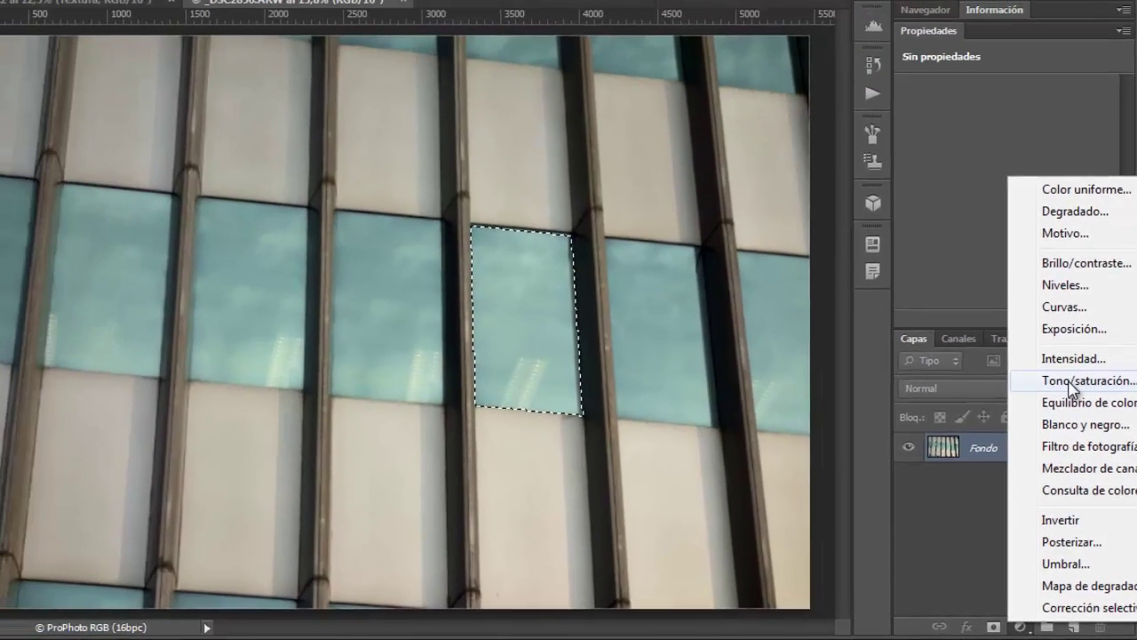
{"action": "left_click", "coordinate": [1053, 343]}
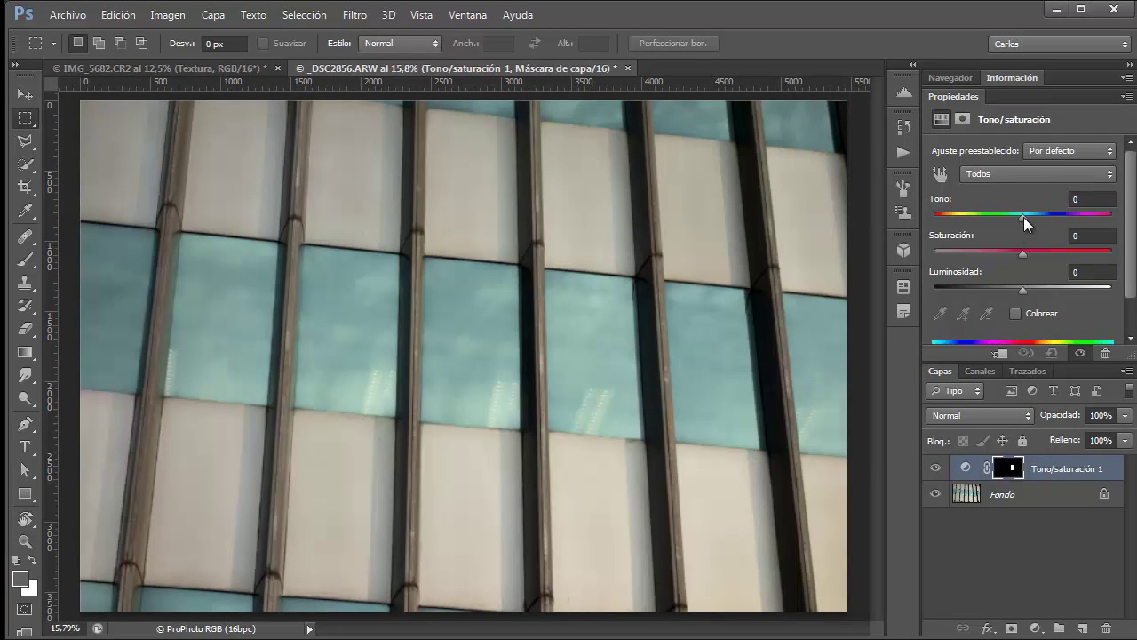
Step: Set Tono +126, Saturación +55 and Luminosidad +35 to tint the pane pink
{"action": "left_click_drag", "start_coordinate": [1023, 216], "coordinate": [1092, 216]}
{"action": "left_click_drag", "start_coordinate": [1023, 253], "coordinate": [1071, 253]}
{"action": "mouse_move", "coordinate": [1023, 289]}
{"action": "left_mouse_down"}
{"action": "mouse_move", "coordinate": [1070, 290]}
{"action": "mouse_move", "coordinate": [1057, 289]}
{"action": "left_mouse_up"}
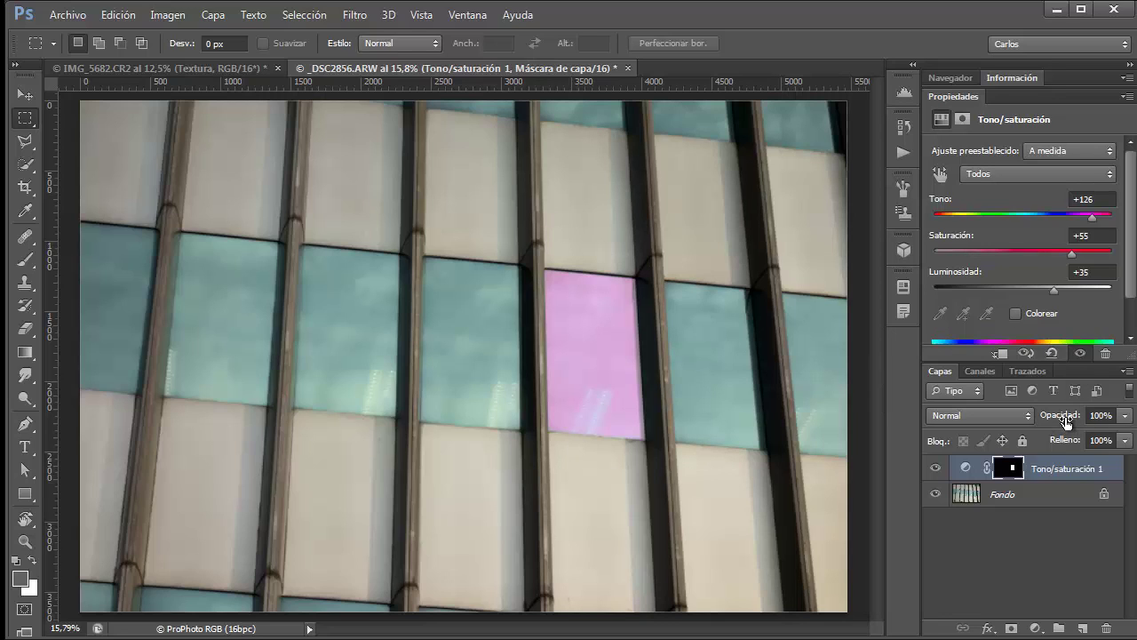
{"action": "left_click", "coordinate": [1101, 415]}
{"action": "type", "text": "90"}
{"action": "key", "text": "Return"}
{"action": "type", "text": "60"}
{"action": "key", "text": "Return"}
{"action": "key", "text": "shift+Down"}
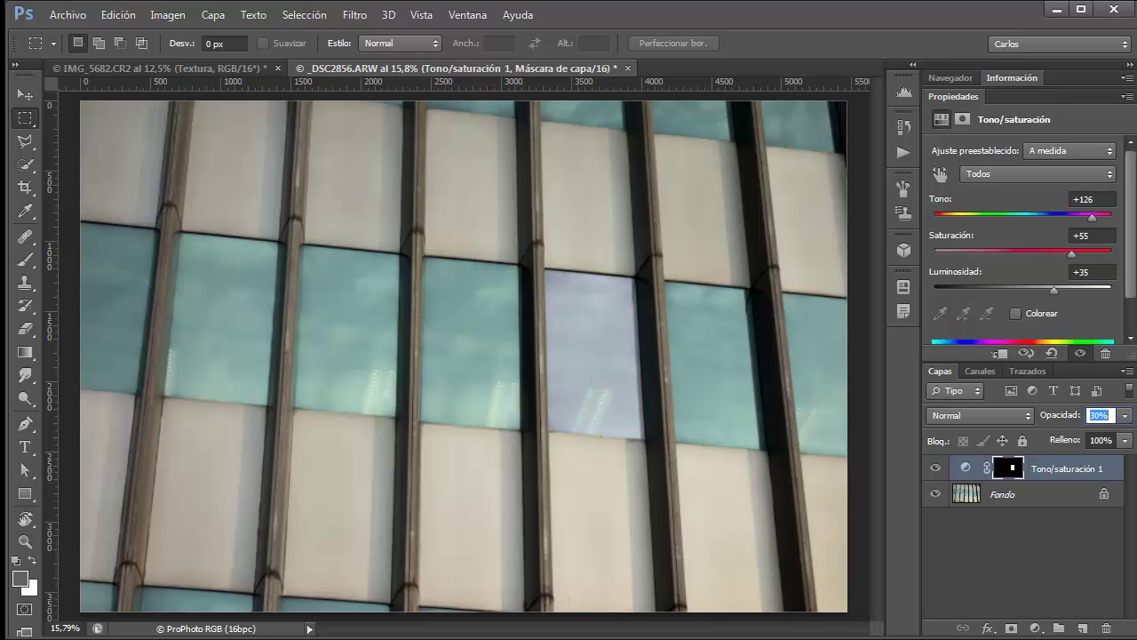
{"action": "key", "text": "shift+Down"}
{"action": "key", "text": "shift+Down"}
{"action": "key", "text": "shift+Up"}
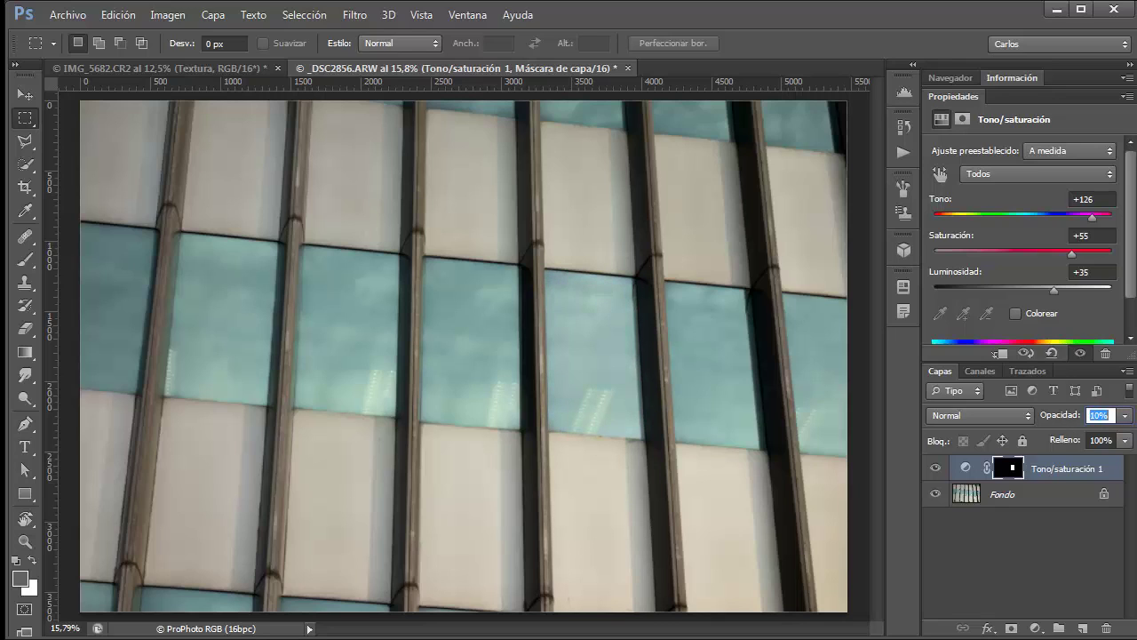
{"action": "type", "text": "100"}
{"action": "key", "text": "Return"}
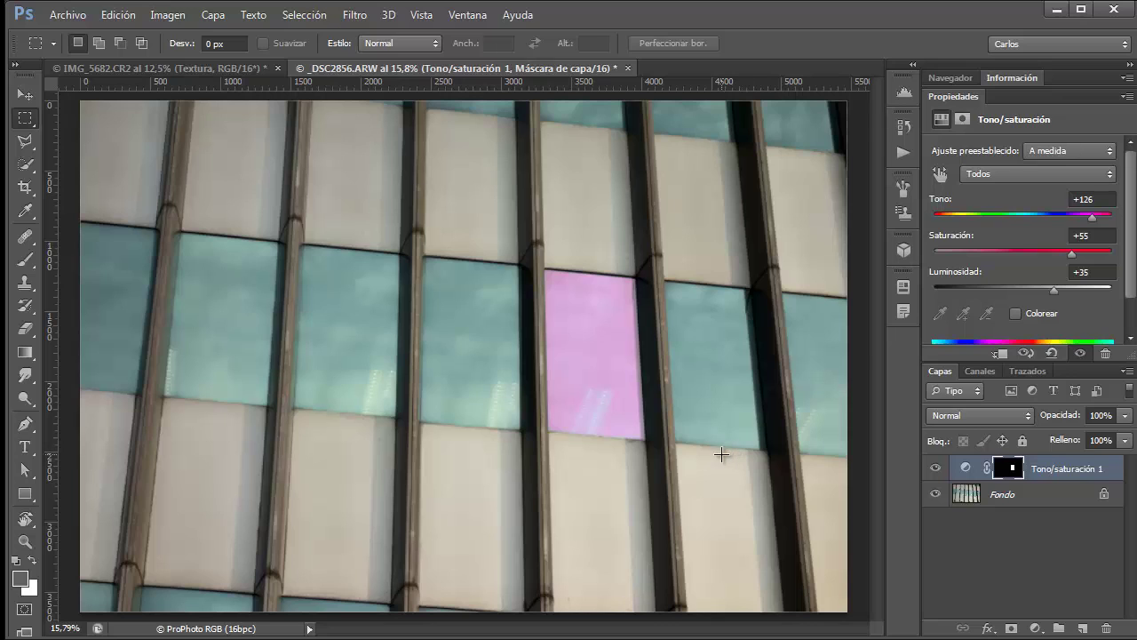
Step: Toggle the layer mask off and on, then drop its Densidad to 40% and raise it again
{"action": "left_click", "coordinate": [1010, 476], "text": "shift"}
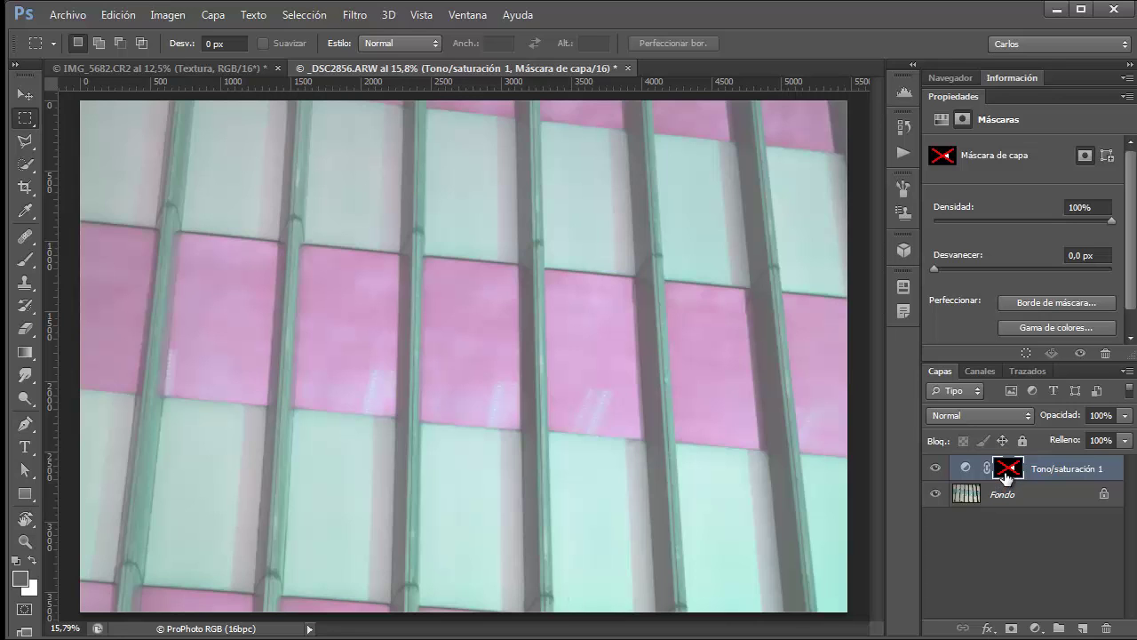
{"action": "left_click", "coordinate": [1007, 478], "text": "shift"}
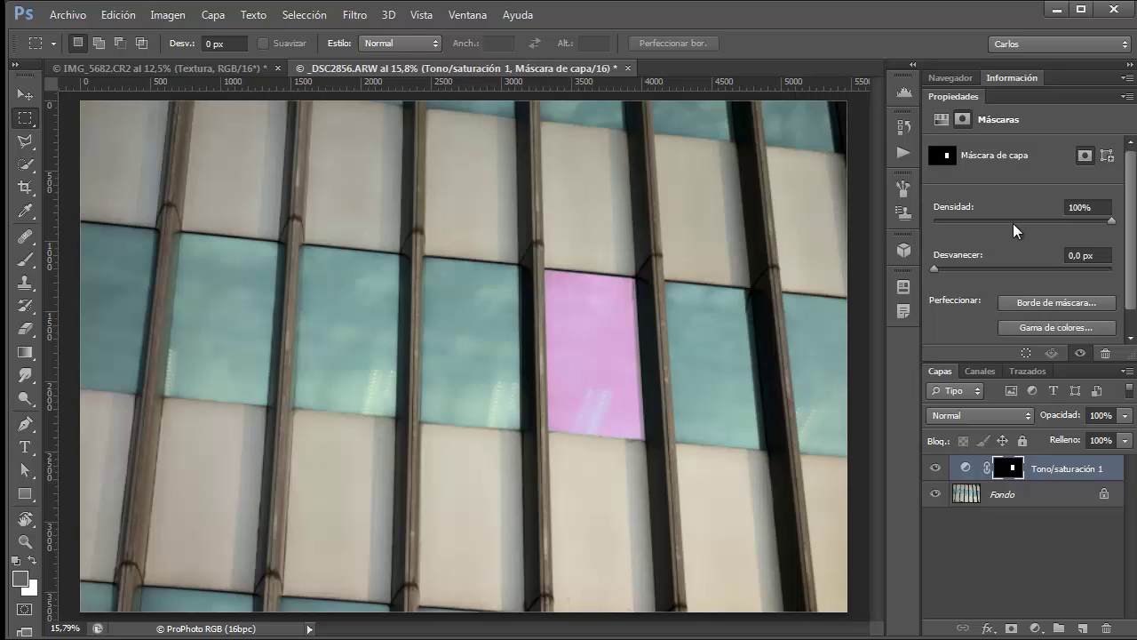
{"action": "left_click_drag", "start_coordinate": [1104, 211], "coordinate": [1007, 205]}
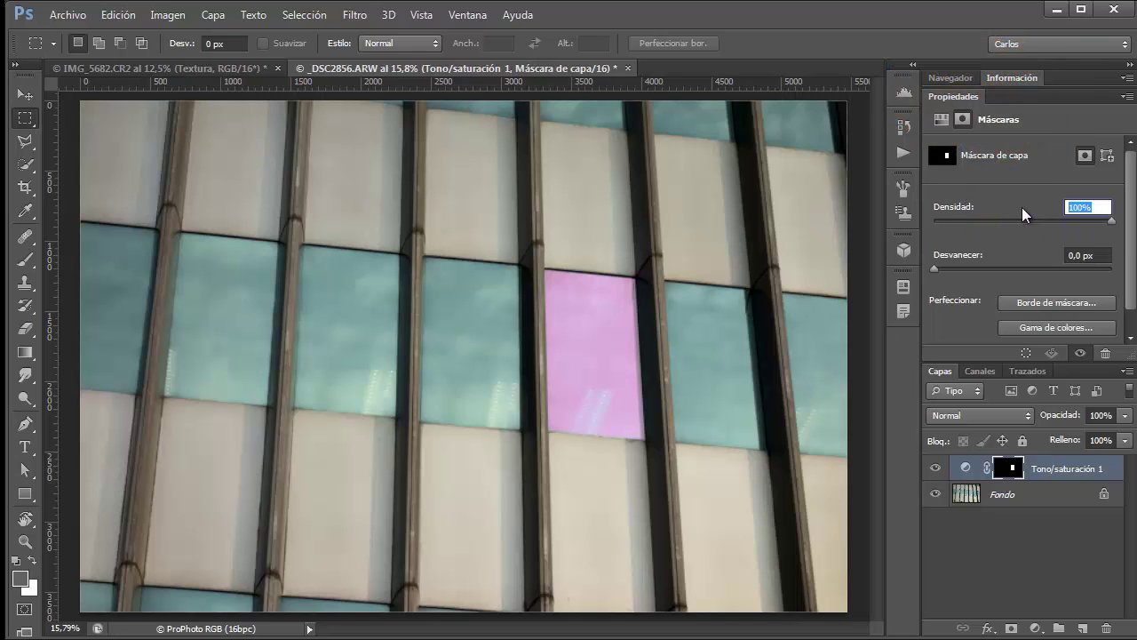
{"action": "key", "text": "shift+Down"}
{"action": "key", "text": "shift+Down"}
{"action": "key", "text": "shift+Down"}
{"action": "key", "text": "shift+Down"}
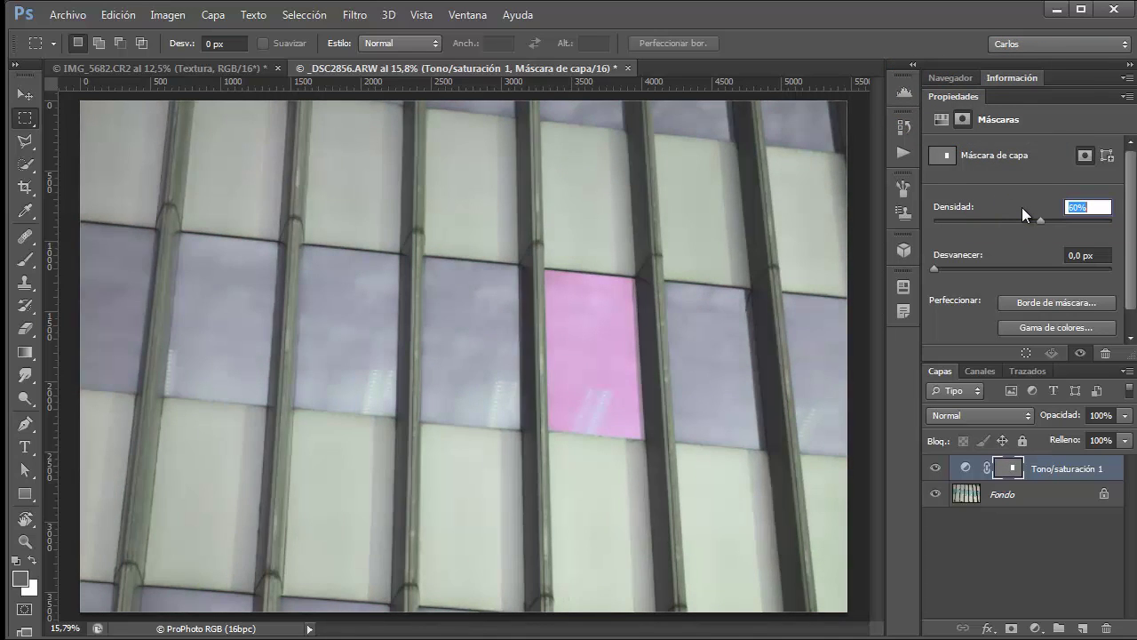
{"action": "key", "text": "shift+Down"}
{"action": "key", "text": "shift+Down"}
{"action": "key", "text": "shift+Down"}
{"action": "key", "text": "shift+Down"}
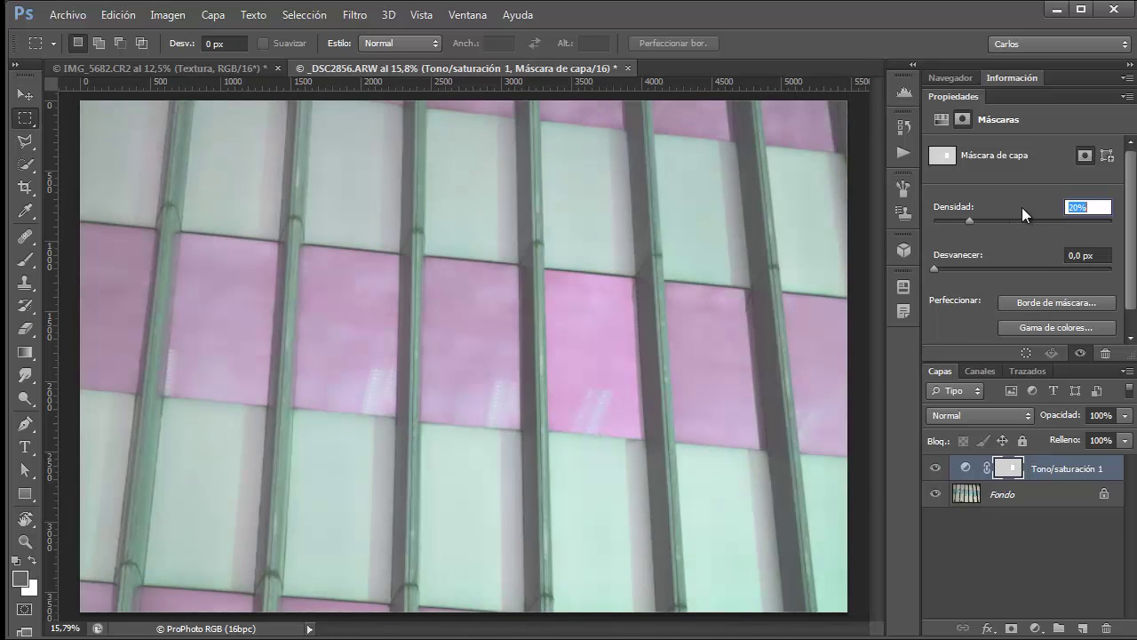
{"action": "key", "text": "shift+Down"}
{"action": "key", "text": "shift+Down"}
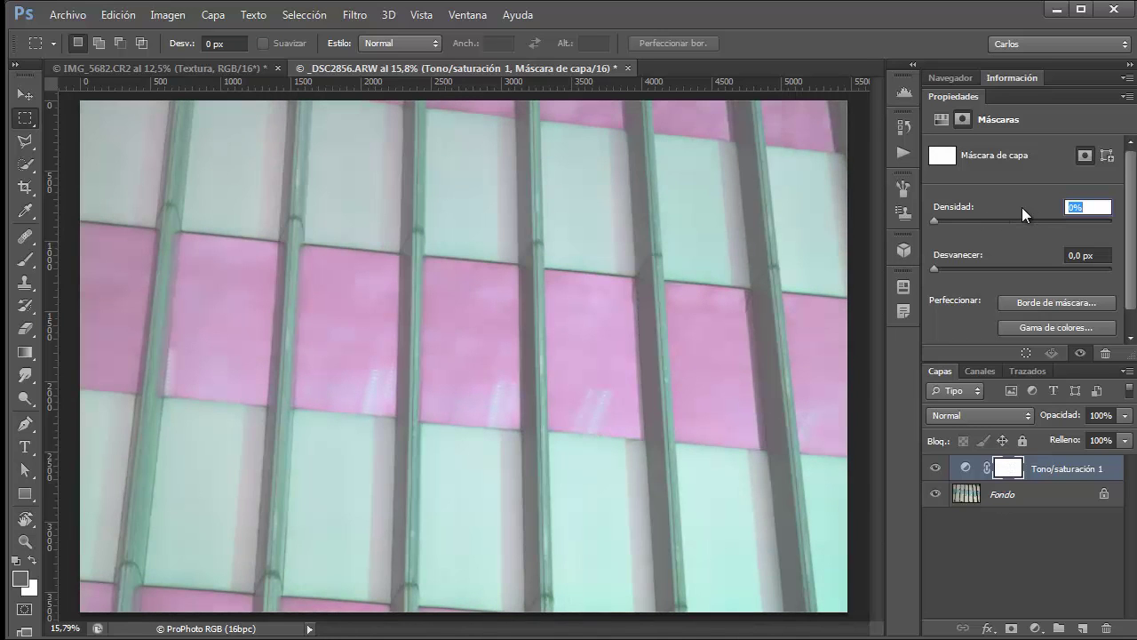
{"action": "key", "text": "shift+Up"}
{"action": "key", "text": "shift+Up"}
{"action": "key", "text": "shift+Up"}
{"action": "key", "text": "shift+Up"}
{"action": "key", "text": "shift+Up"}
{"action": "key", "text": "shift+Up"}
{"action": "key", "text": "shift+Up"}
{"action": "key", "text": "shift+Up"}
{"action": "key", "text": "shift+Up"}
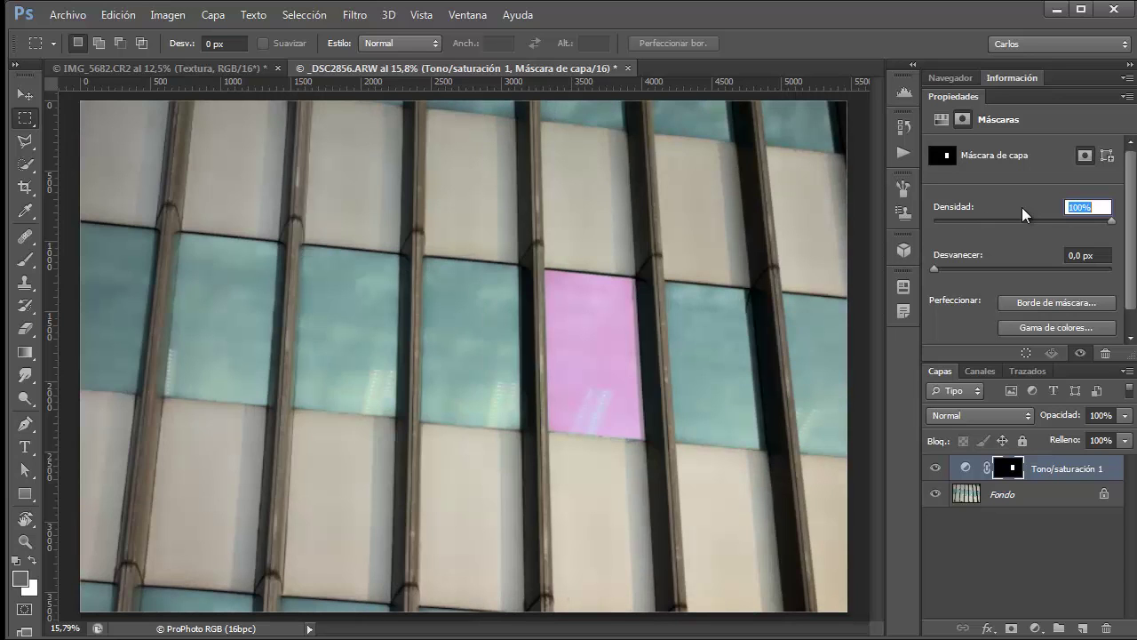
Step: View the mask, lower Densidad from 70% to 0%, restore it to 100%, then return to the photo
{"action": "left_click", "coordinate": [1010, 472], "text": "alt"}
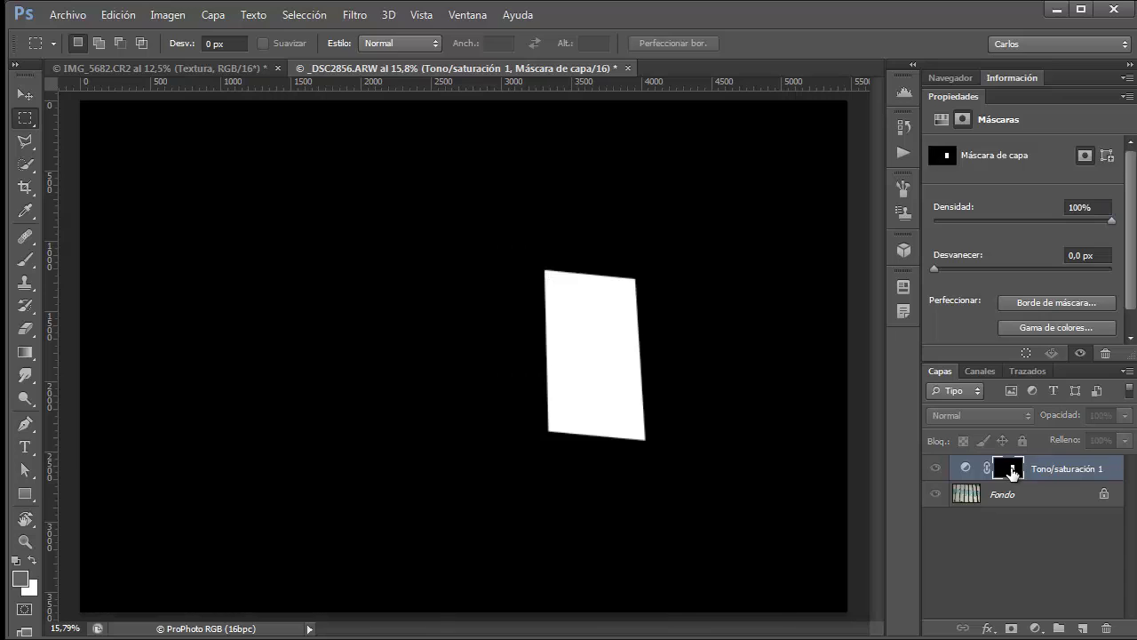
{"action": "left_click", "coordinate": [1104, 207]}
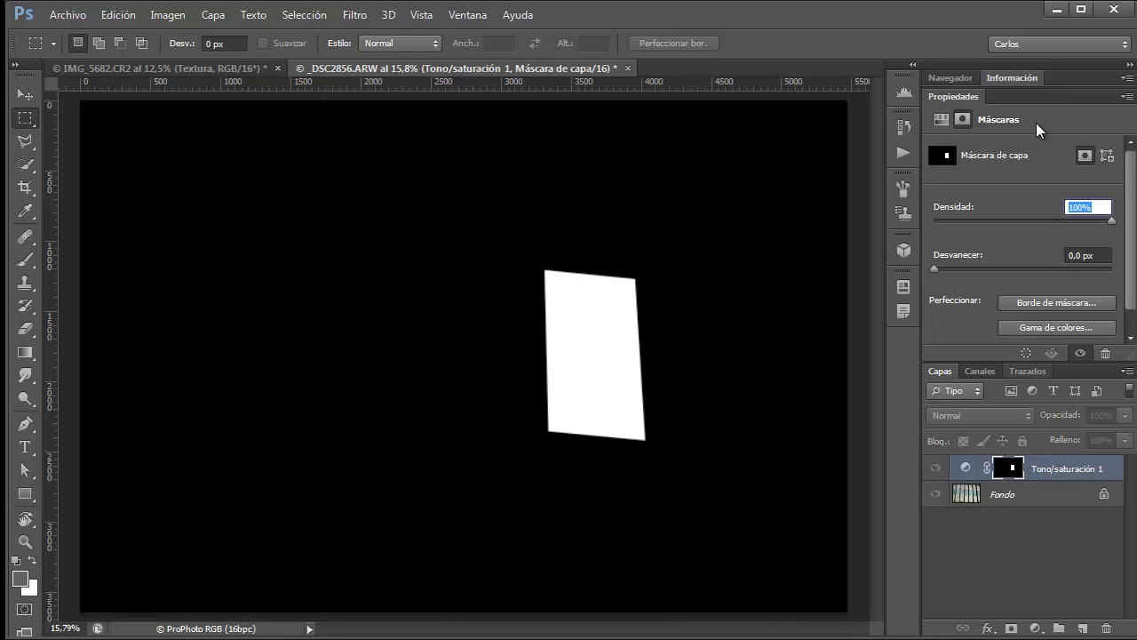
{"action": "key", "text": "shift+Down"}
{"action": "key", "text": "shift+Down"}
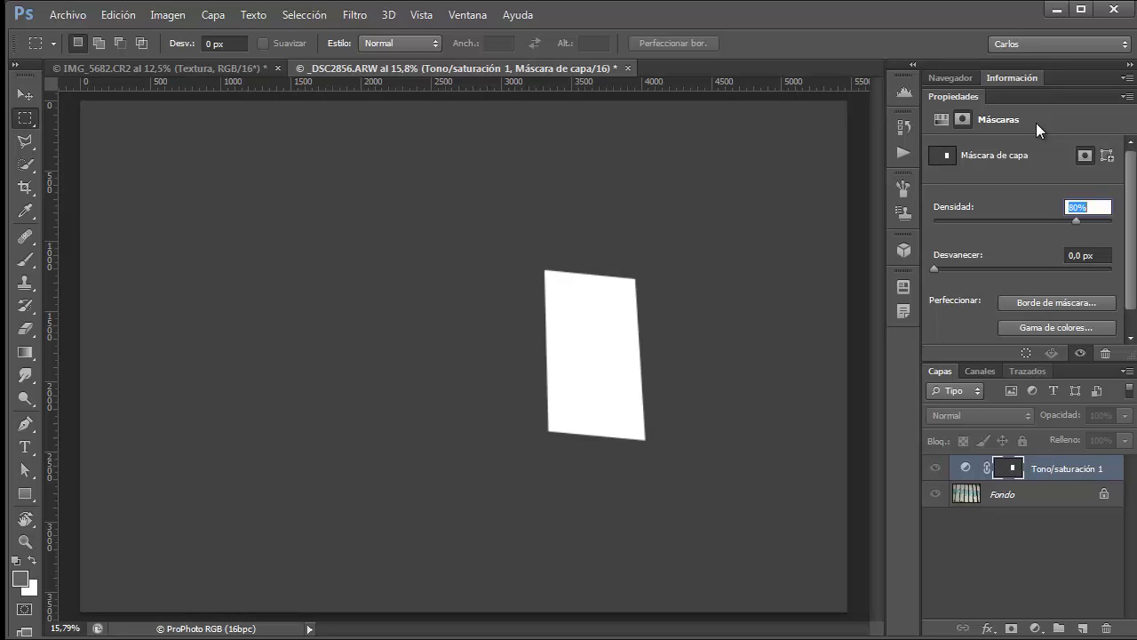
{"action": "key", "text": "shift+Down"}
{"action": "key", "text": "shift+Down"}
{"action": "key", "text": "shift+Down"}
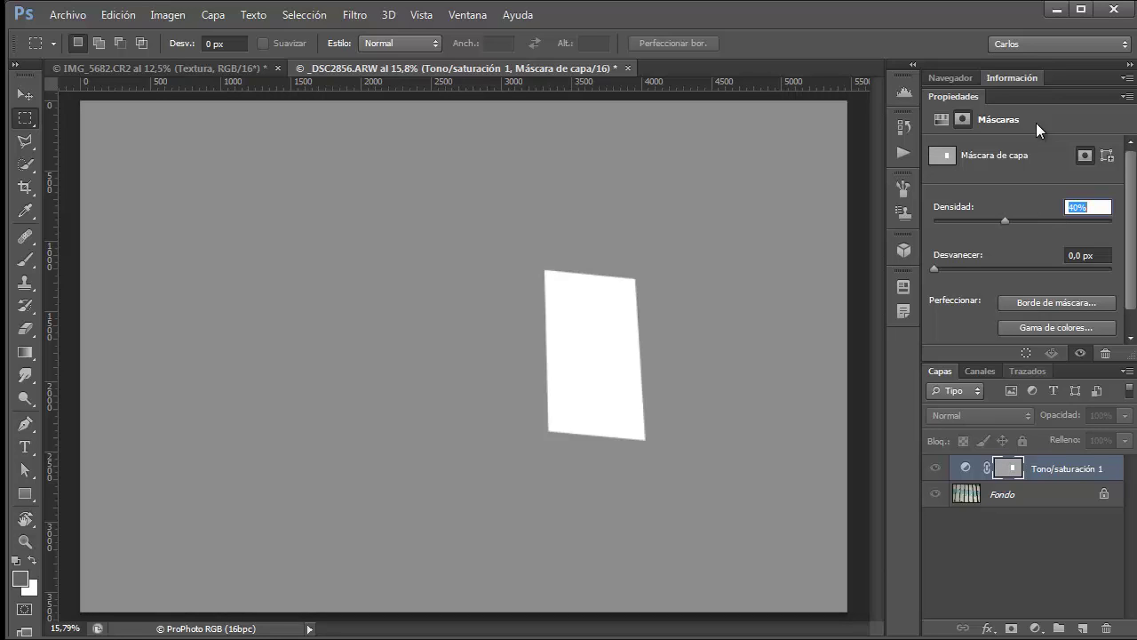
{"action": "key", "text": "shift+Down"}
{"action": "key", "text": "shift+Down"}
{"action": "key", "text": "shift+Down"}
{"action": "key", "text": "shift+Down"}
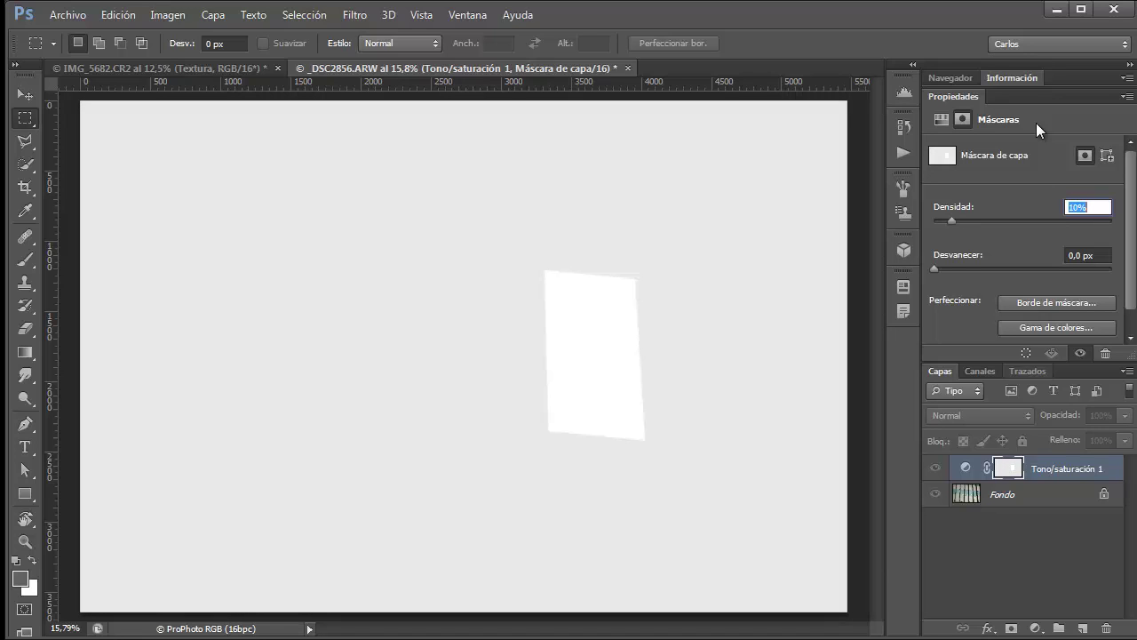
{"action": "key", "text": "shift+Down"}
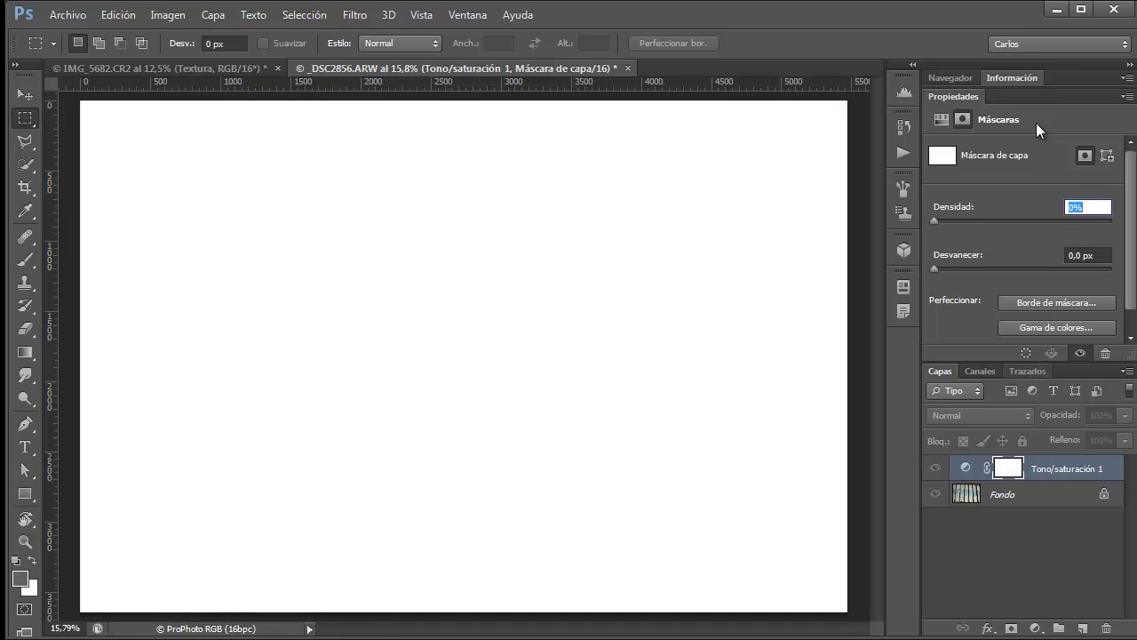
{"action": "key", "text": "shift+Up"}
{"action": "key", "text": "shift+Up"}
{"action": "key", "text": "shift+Up"}
{"action": "key", "text": "shift+Up"}
{"action": "key", "text": "shift+Up"}
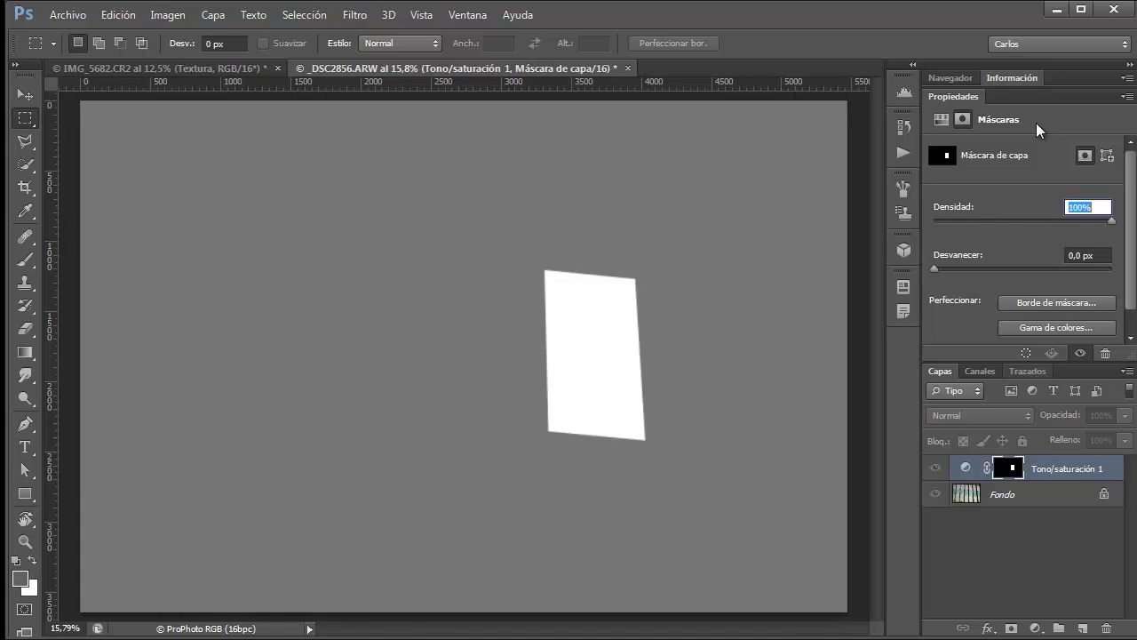
{"action": "key", "text": "shift+Up"}
{"action": "key", "text": "shift+Up"}
{"action": "key", "text": "shift+Up"}
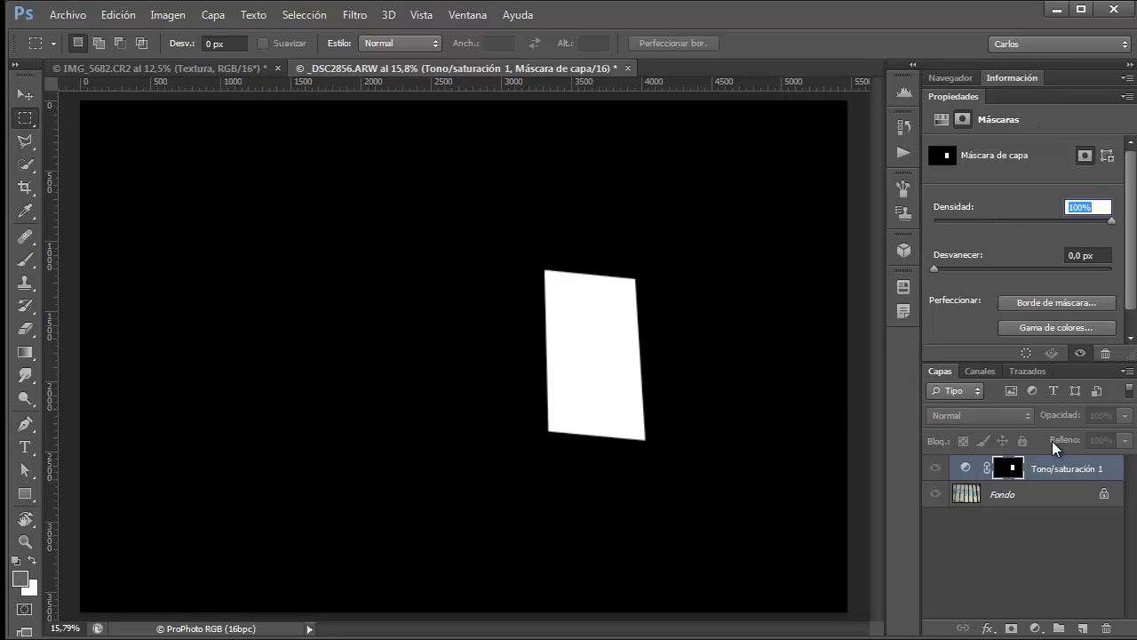
{"action": "left_click", "coordinate": [1013, 469], "text": "alt"}
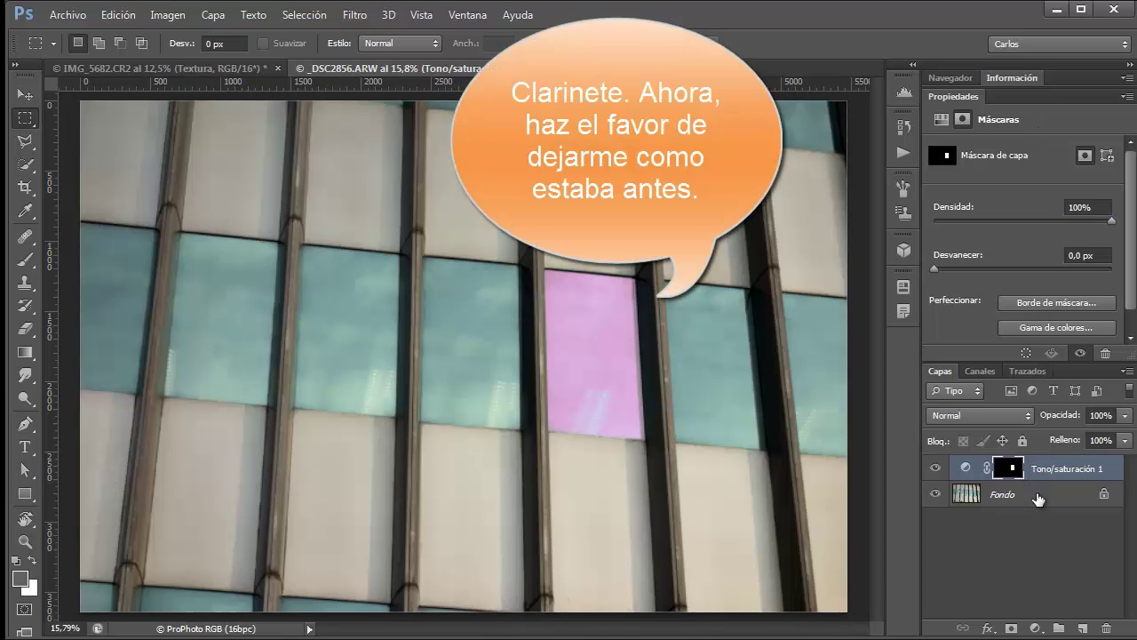
Step: Switch to the IMG_5682 graffiti collage and hide the Textura layer
{"action": "left_click", "coordinate": [190, 67]}
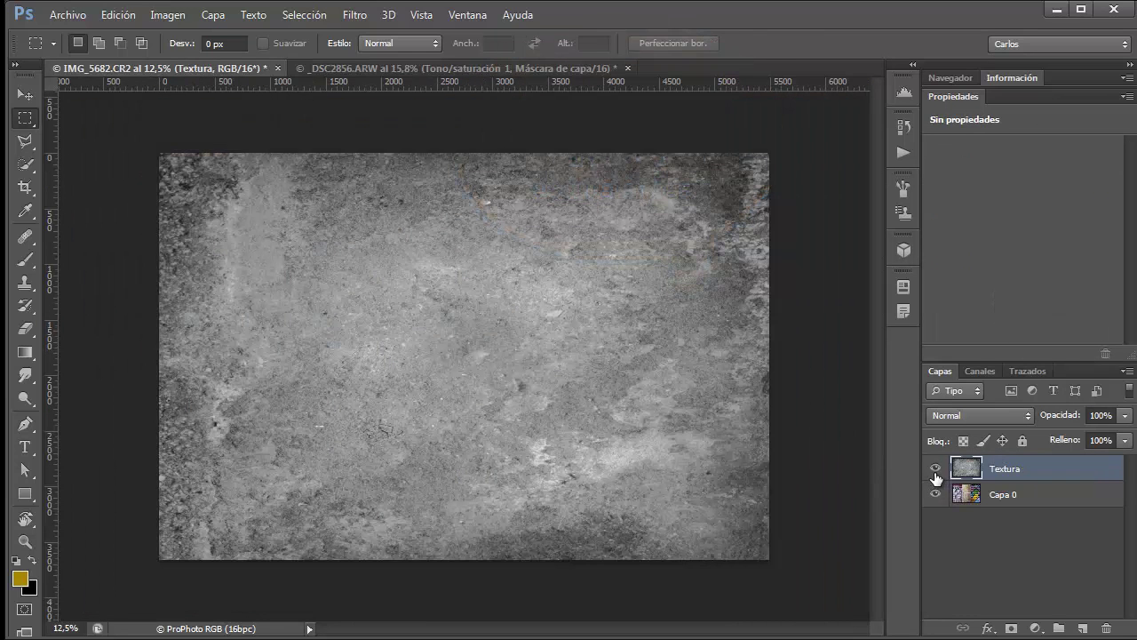
{"action": "left_click", "coordinate": [934, 469]}
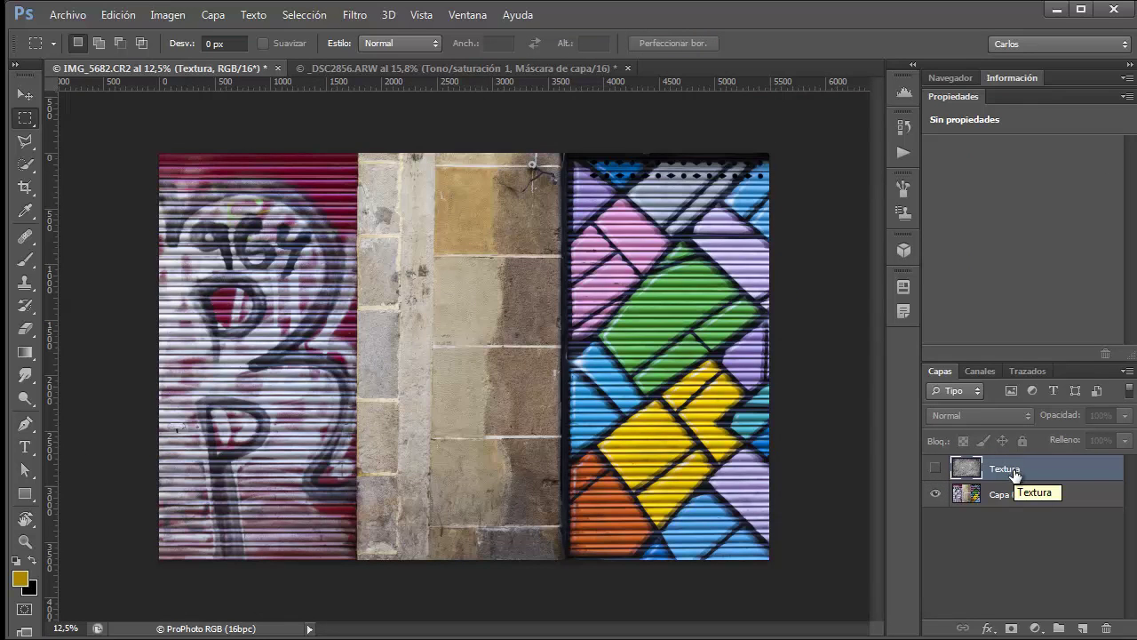
{"action": "left_click", "coordinate": [934, 469]}
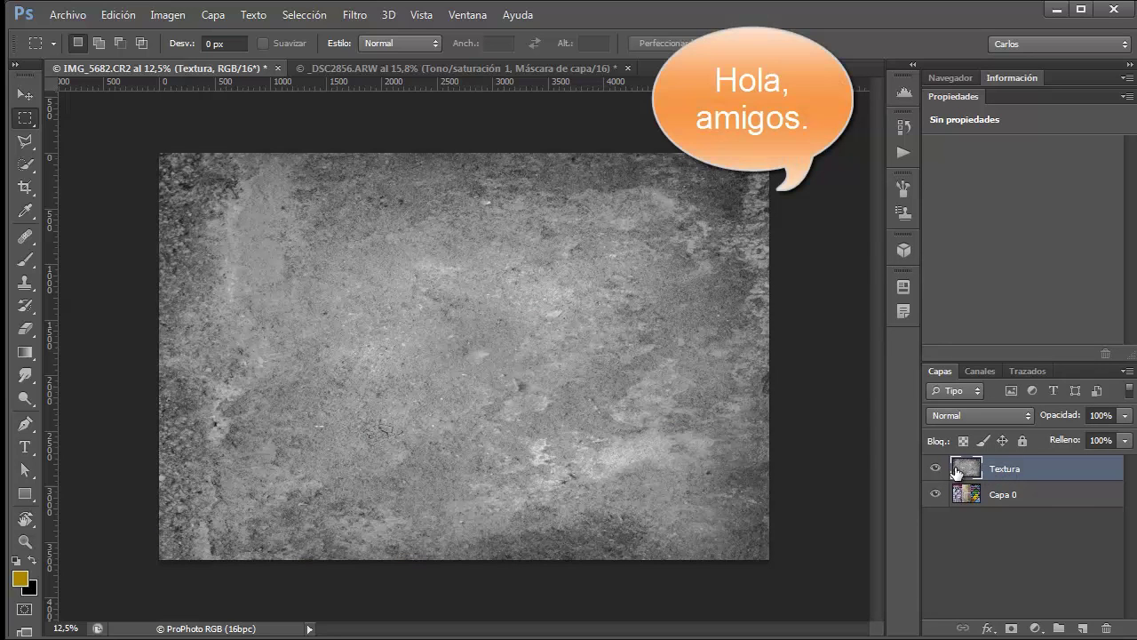
{"action": "left_click", "coordinate": [935, 468]}
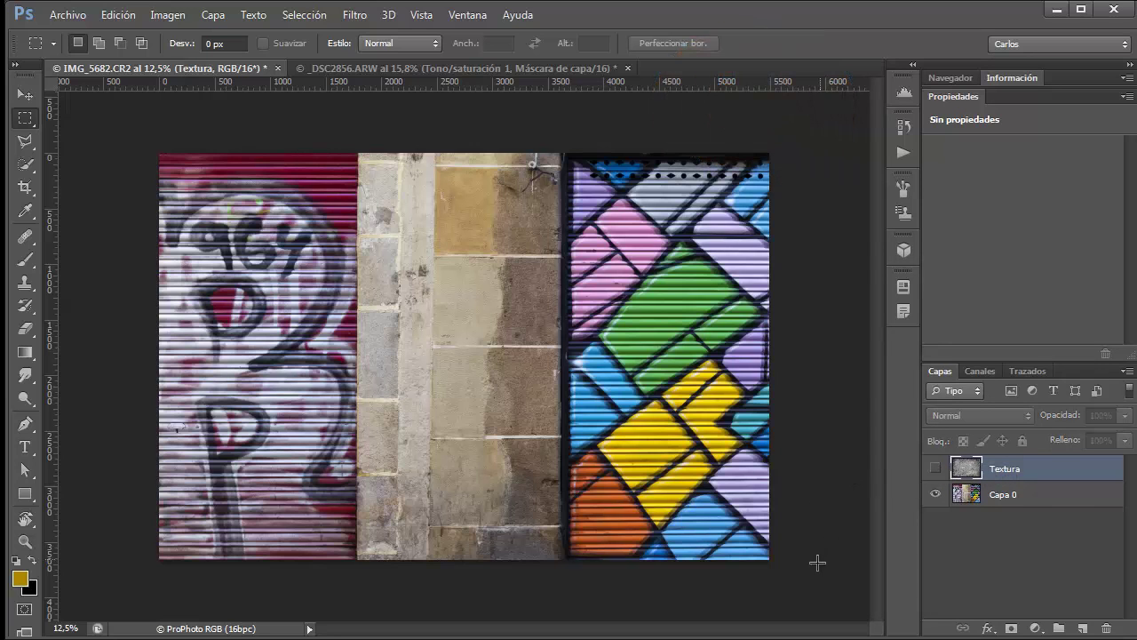
Step: Marquee the right and left graffiti panels together, then show Textura again
{"action": "left_click_drag", "start_coordinate": [816, 561], "coordinate": [558, 138]}
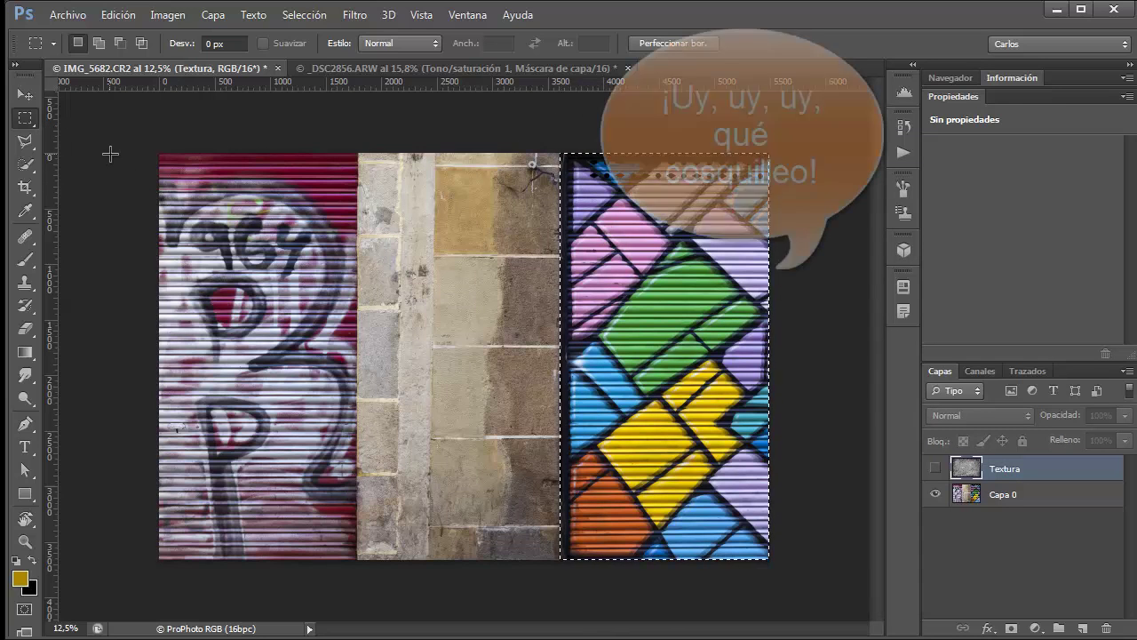
{"action": "key", "text": "shift"}
{"action": "mouse_move", "coordinate": [132, 126]}
{"action": "left_mouse_down"}
{"action": "mouse_move", "coordinate": [363, 585]}
{"action": "mouse_move", "coordinate": [356, 597]}
{"action": "left_mouse_up"}
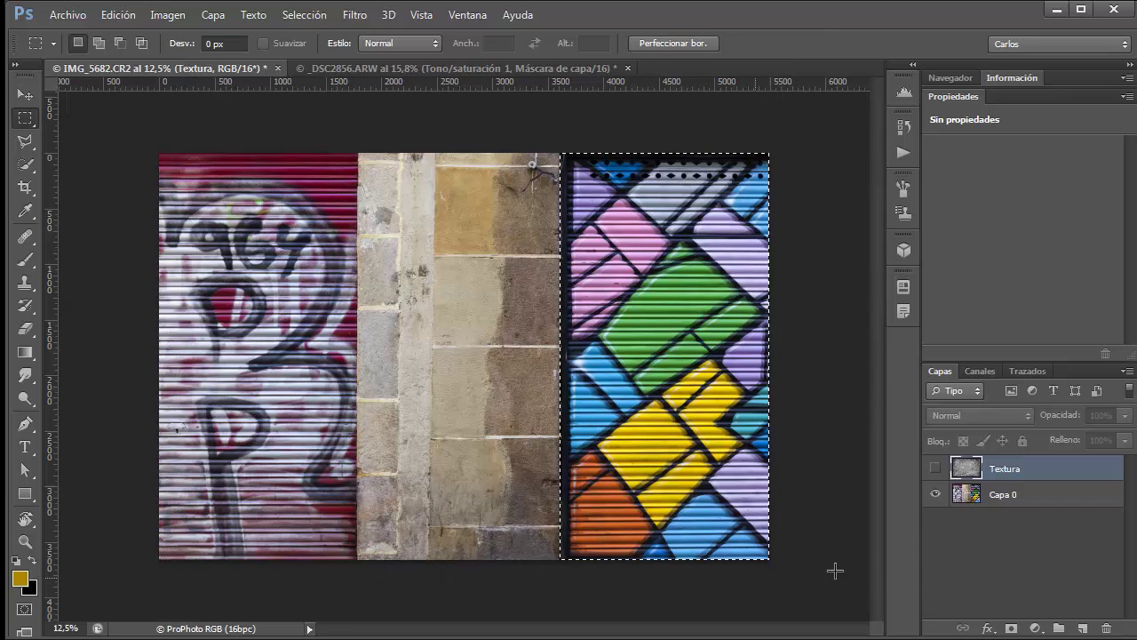
{"action": "left_click", "coordinate": [934, 468]}
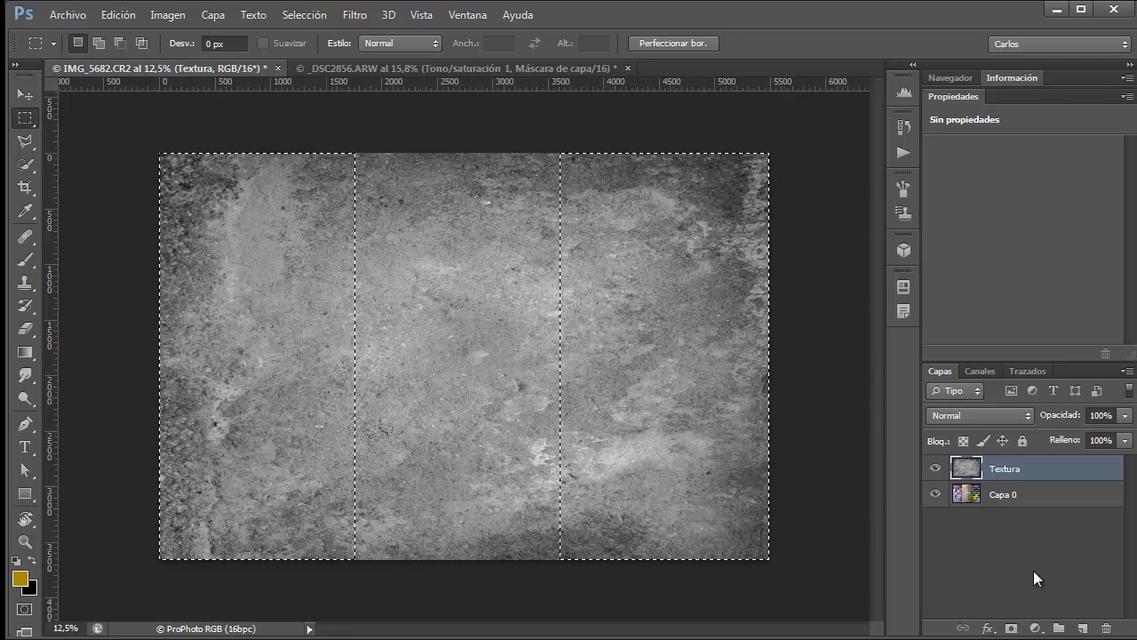
Step: Add a Textura layer mask from the panel selection, with Luz lineal blending and Relleno 62%
{"action": "left_click", "coordinate": [1013, 627]}
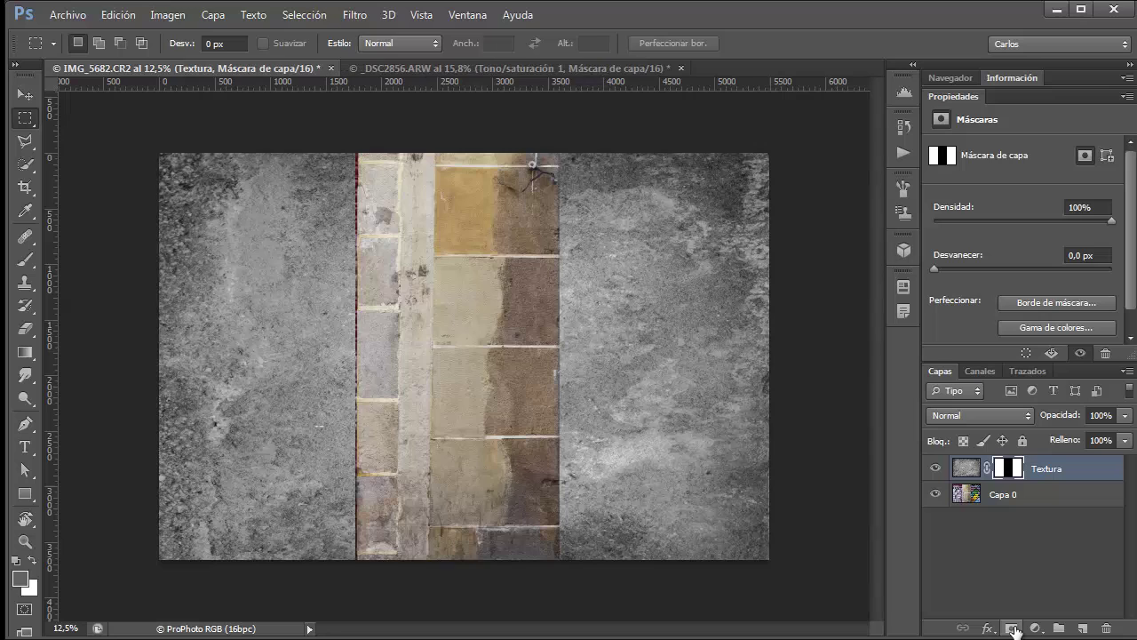
{"action": "left_click", "coordinate": [985, 415]}
{"action": "scroll", "coordinate": [986, 415], "scroll_direction": "up", "scroll_amount": 2}
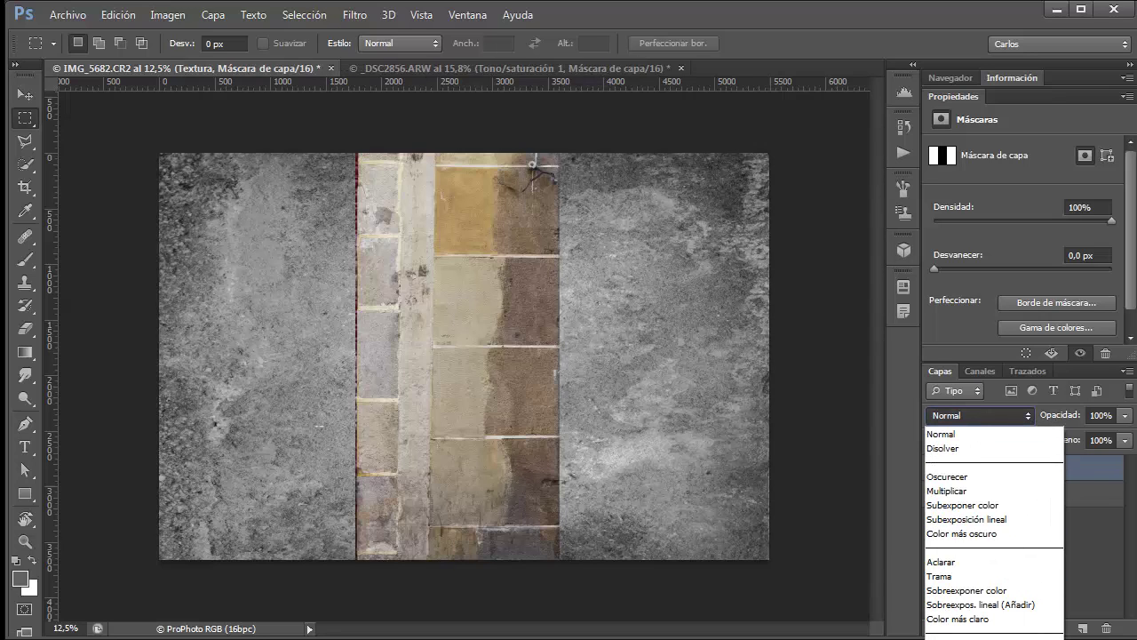
{"action": "left_click", "coordinate": [977, 605]}
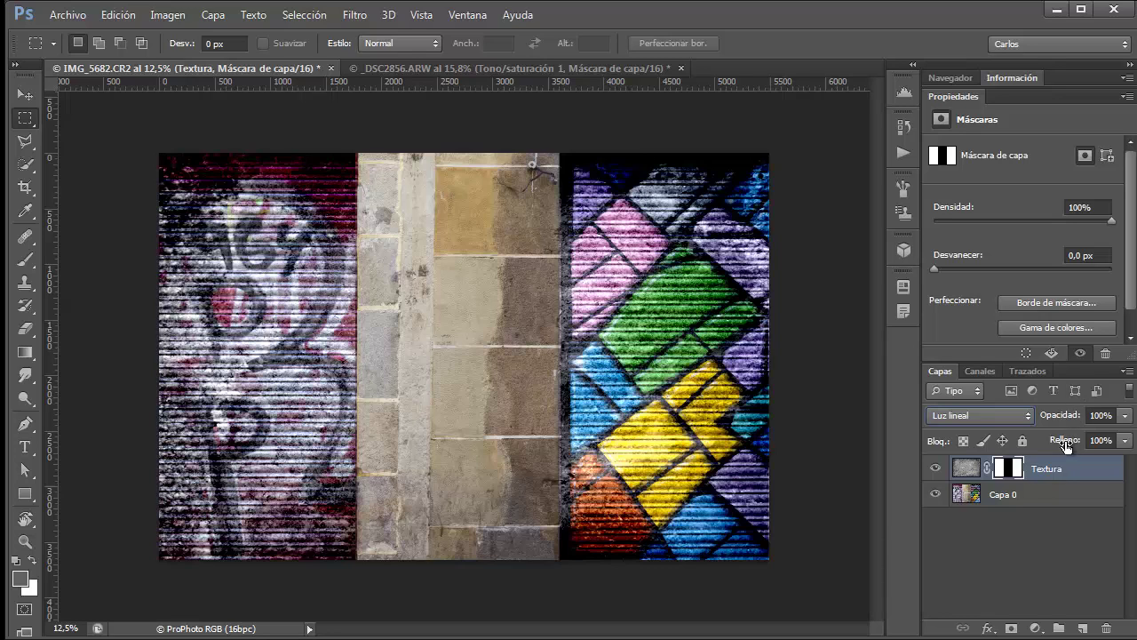
{"action": "left_click_drag", "start_coordinate": [1066, 446], "coordinate": [1035, 447]}
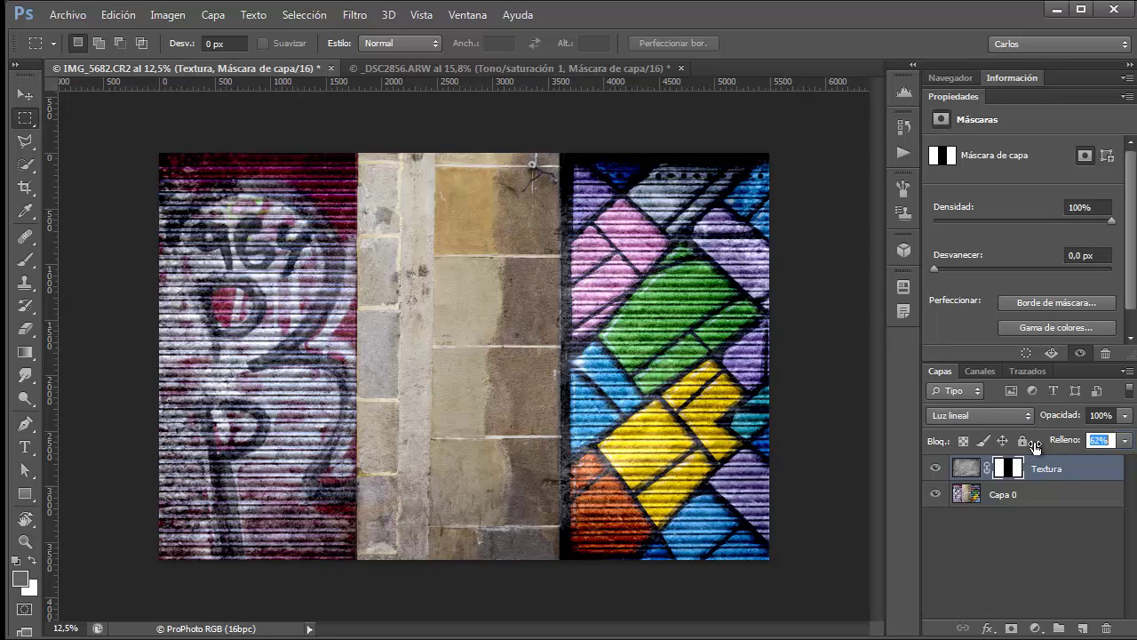
{"action": "key", "text": "Return"}
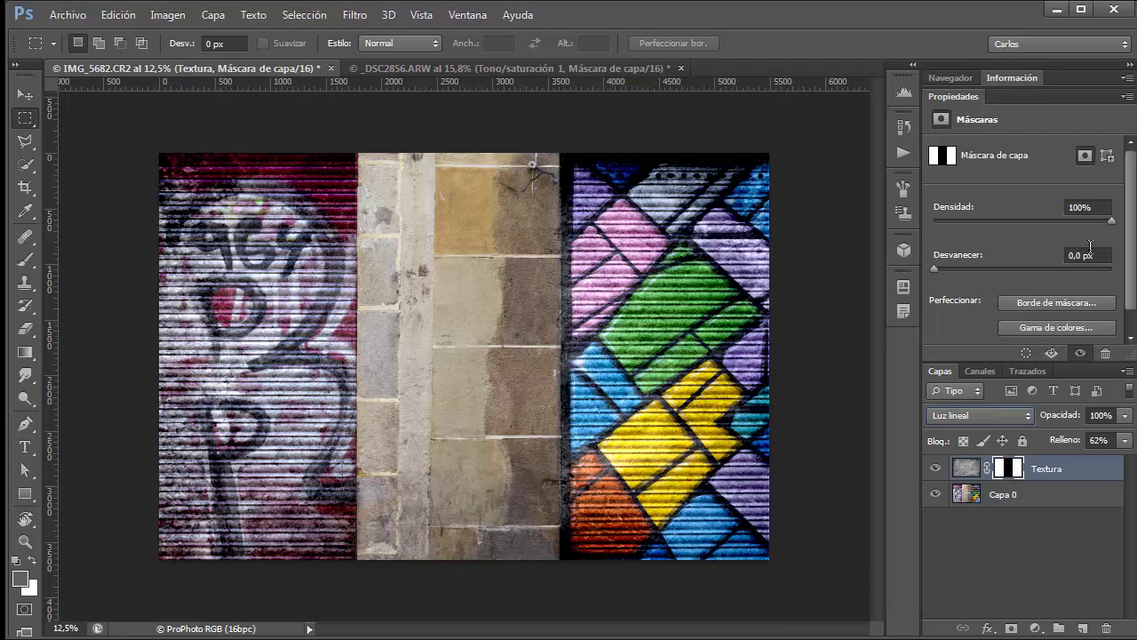
{"action": "left_click", "coordinate": [1102, 207]}
{"action": "type", "text": "60"}
{"action": "key", "text": "Return"}
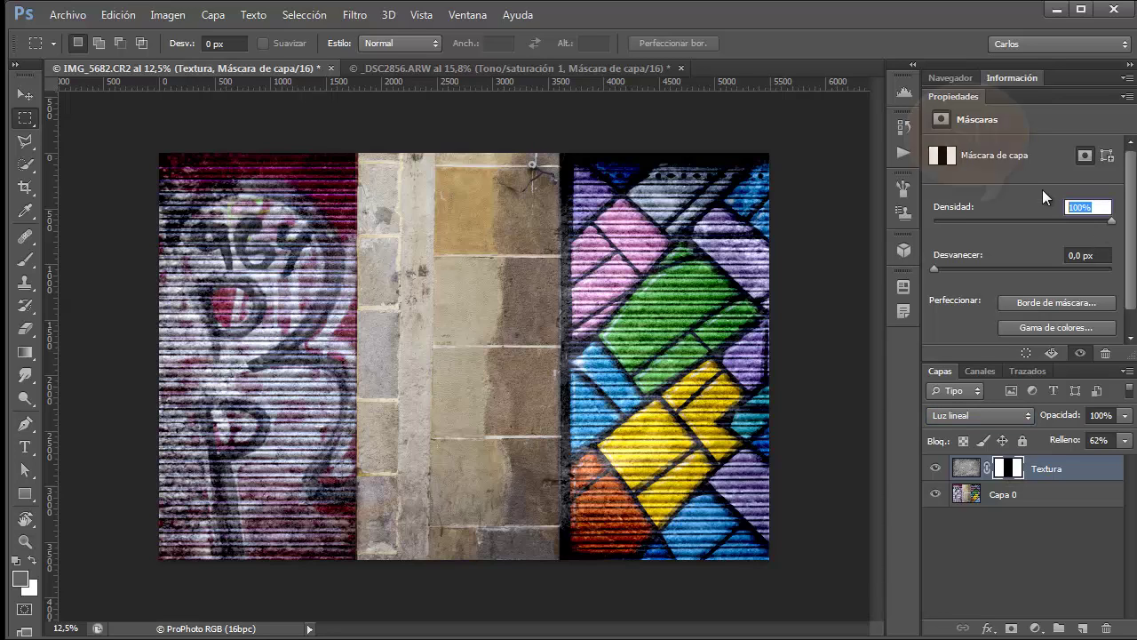
{"action": "type", "text": "30"}
{"action": "key", "text": "Return"}
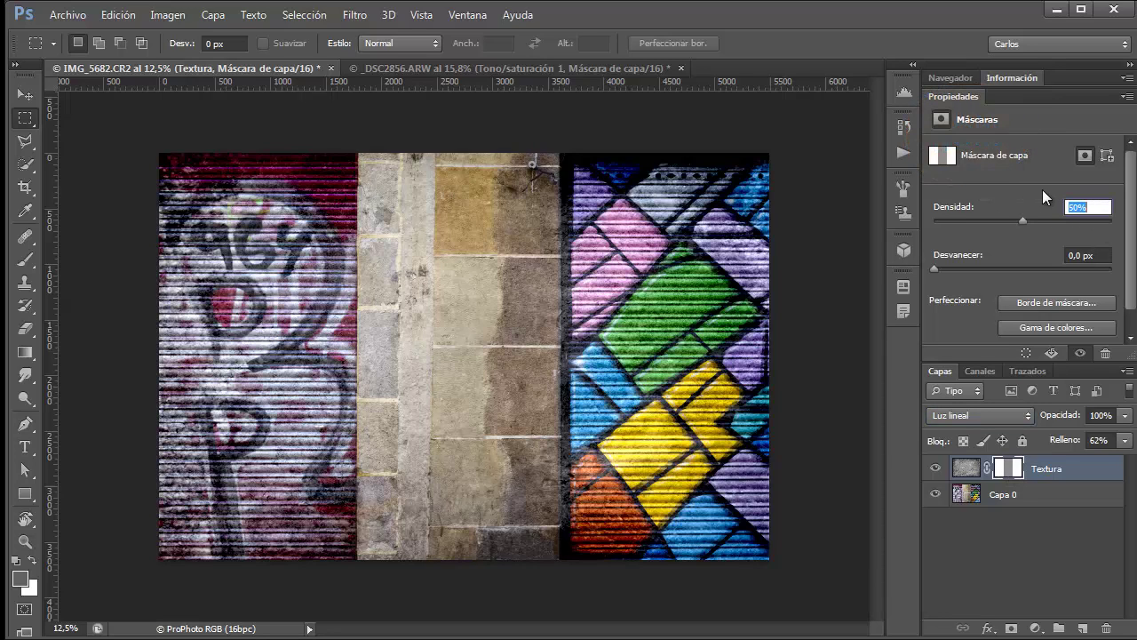
{"action": "type", "text": "40"}
{"action": "key", "text": "Return"}
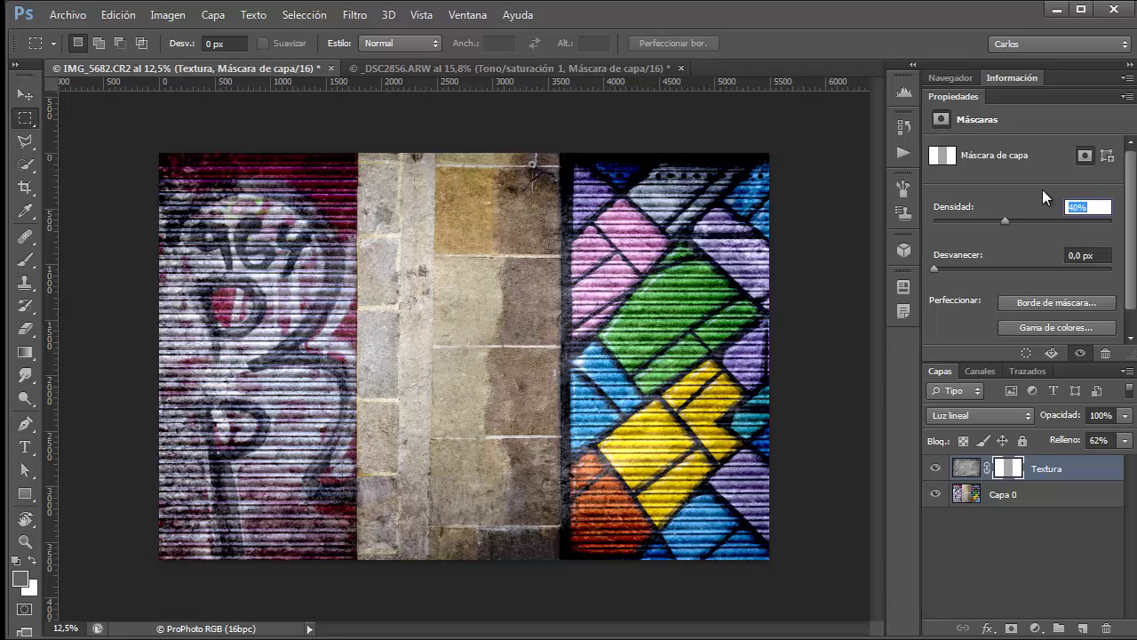
{"action": "type", "text": "100"}
{"action": "key", "text": "Return"}
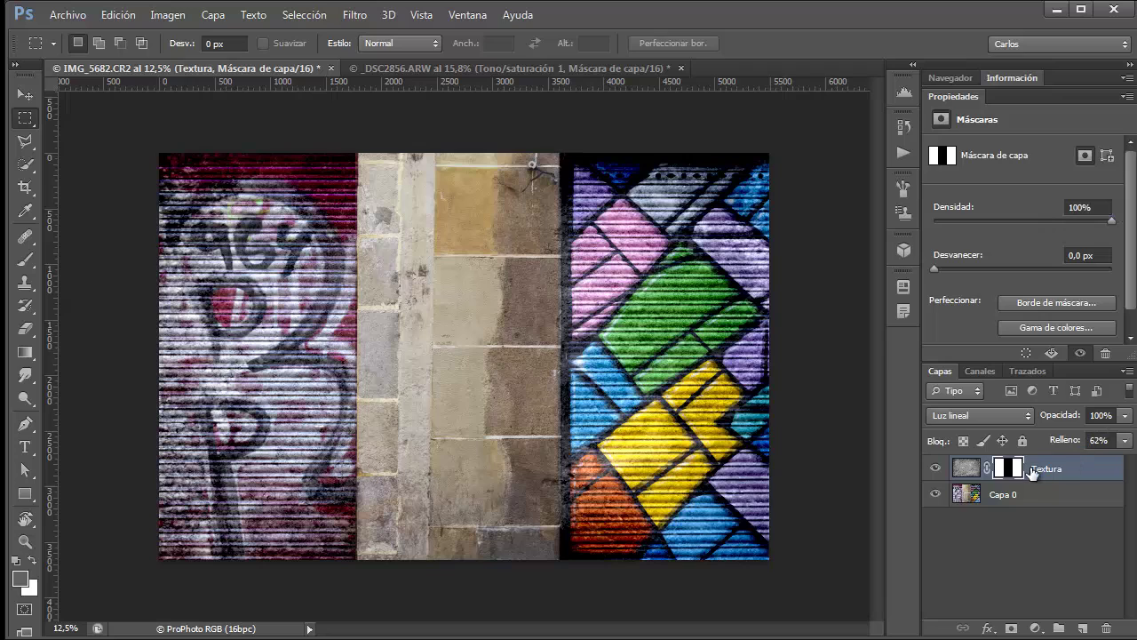